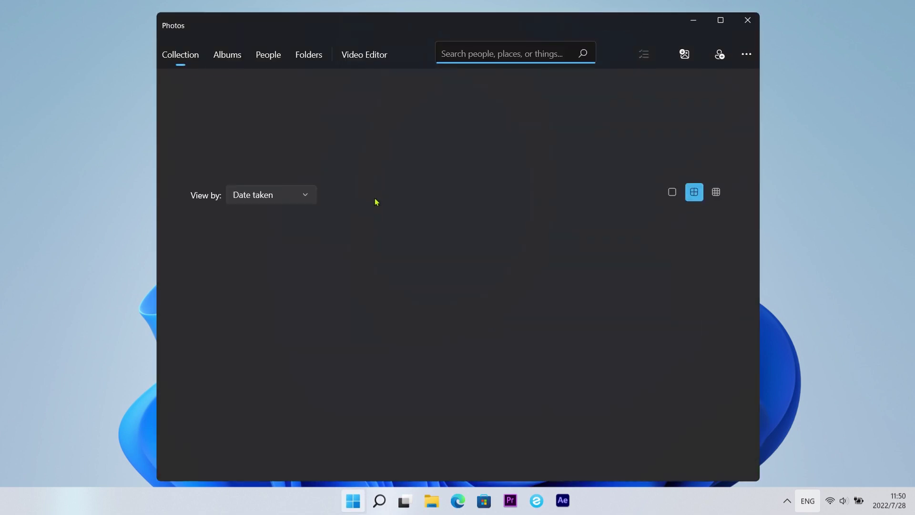
- Import from the connected iPhone in Photos to list its July and June 2022 items
{"action": "left_click", "coordinate": [685, 57]}
{"action": "left_click", "coordinate": [682, 116]}
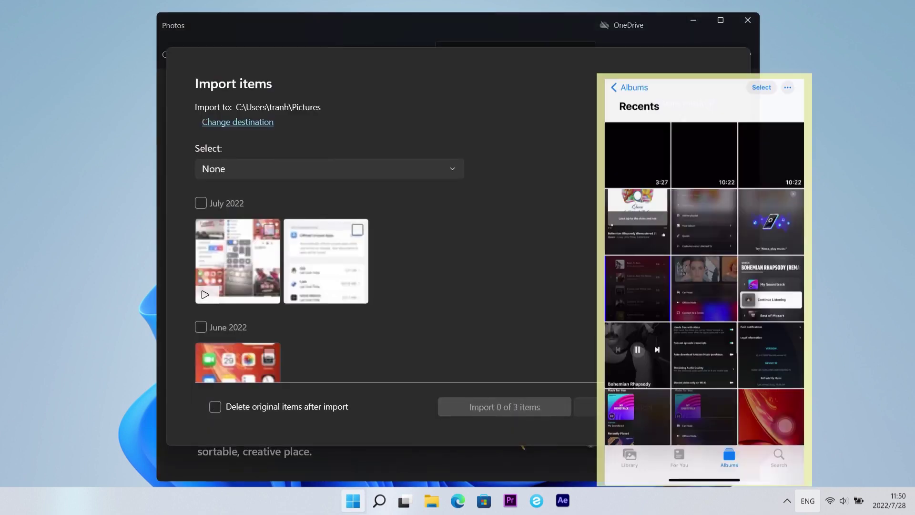
{"action": "scroll", "coordinate": [286, 286], "scroll_direction": "down", "scroll_amount": 2}
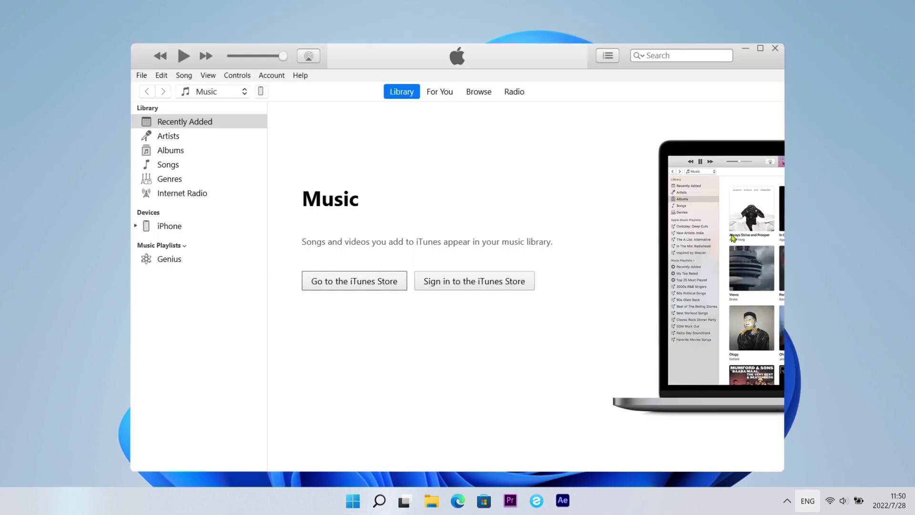
- Open the iPhone XR's summary in iTunes and start backing up the iPhone
{"action": "left_click", "coordinate": [263, 91]}
{"action": "left_click", "coordinate": [552, 344]}
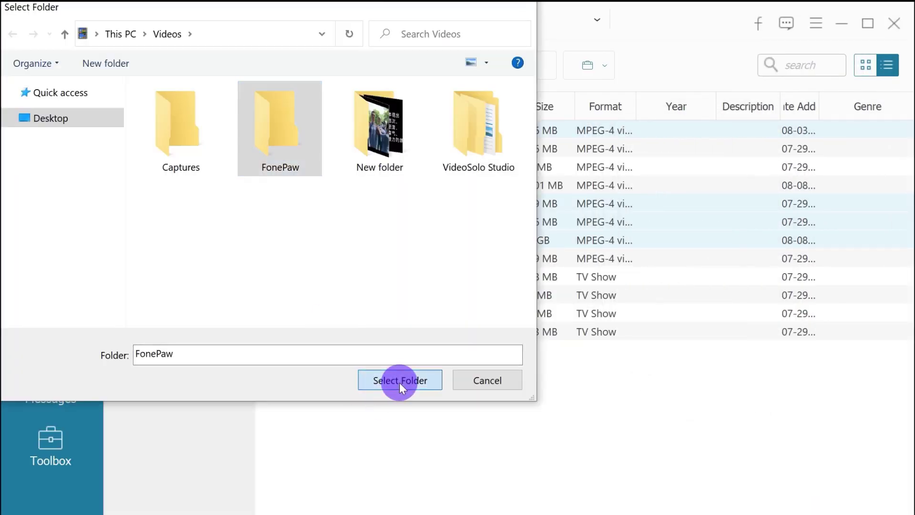
- Export the checked videos to the PC, then check both Way of Water trailers and BD.720p
{"action": "left_click", "coordinate": [400, 380]}
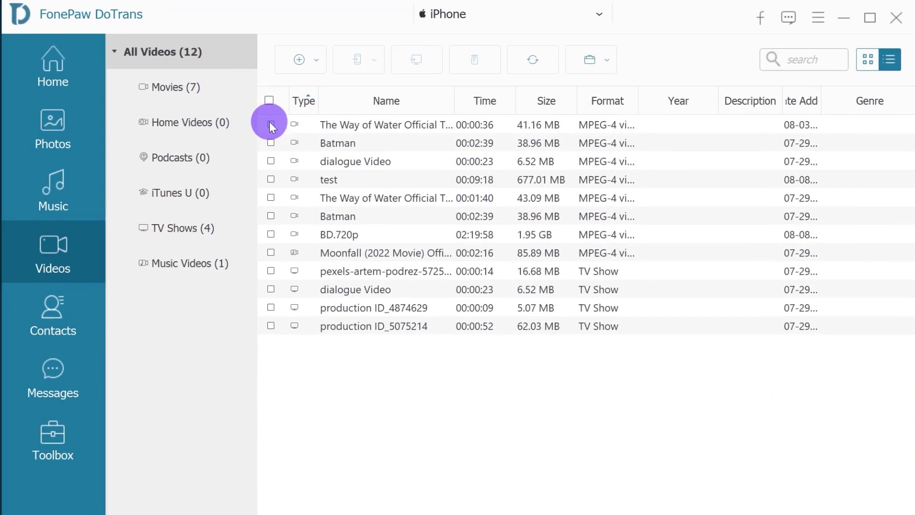
{"action": "left_click", "coordinate": [271, 124]}
{"action": "left_click", "coordinate": [271, 235]}
{"action": "left_click", "coordinate": [271, 199]}
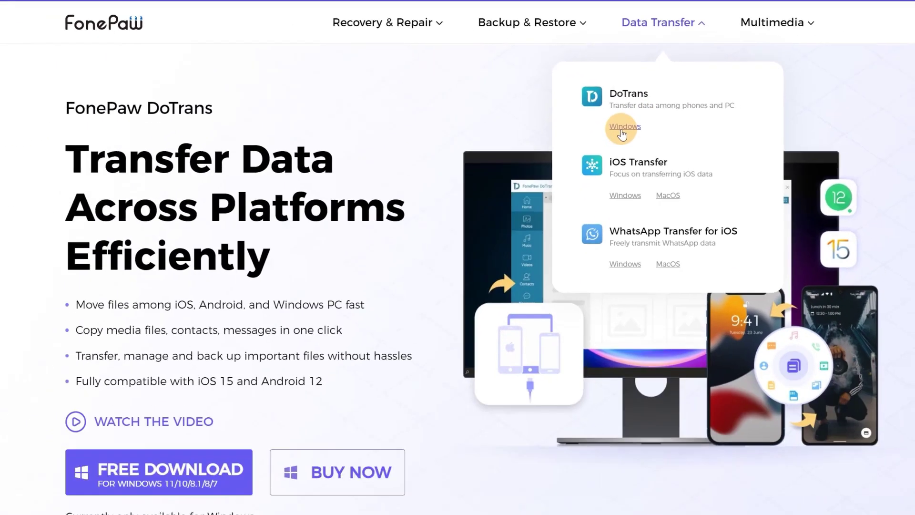
- Download dotrans.exe, the Windows DoTrans installer, from the FonePaw Data Transfer menu
{"action": "left_click", "coordinate": [621, 186]}
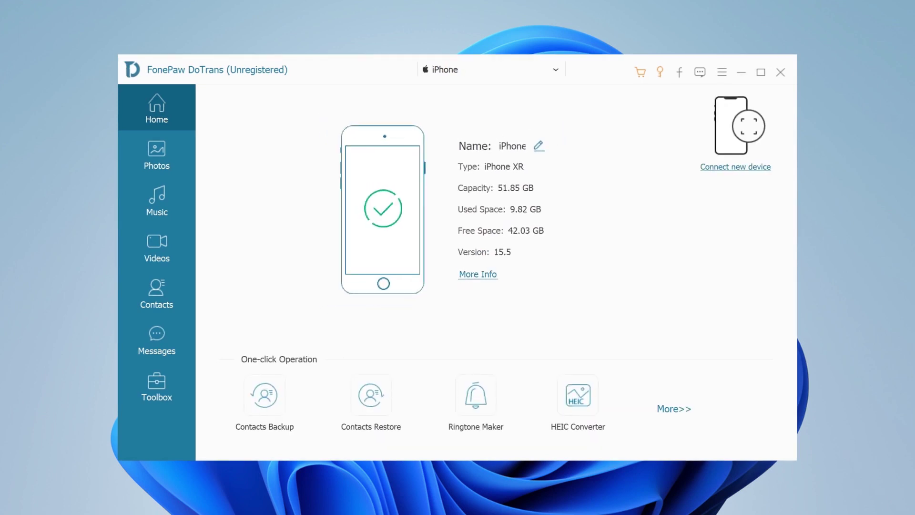
- Filter the iPhone XR's videos to the four Movies and preview The Way of Water trailer
{"action": "left_click", "coordinate": [164, 245]}
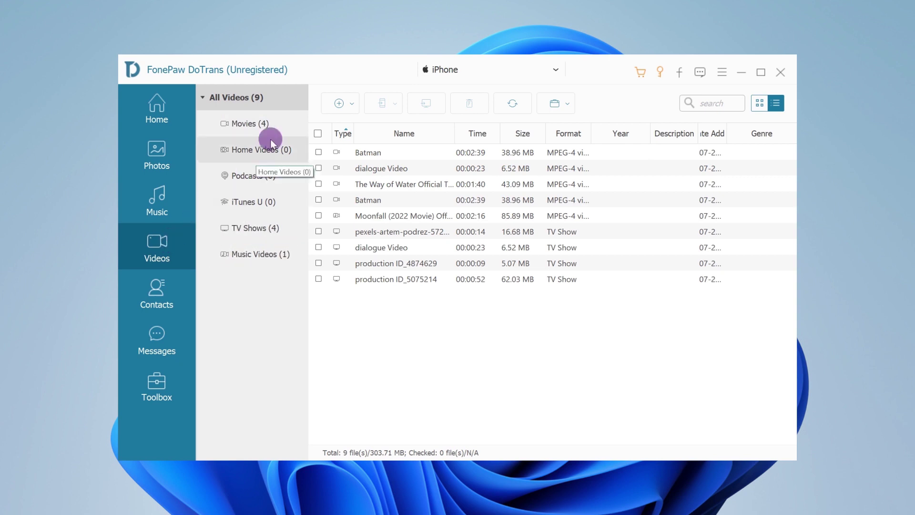
{"action": "left_click", "coordinate": [279, 123]}
{"action": "double_click", "coordinate": [349, 184]}
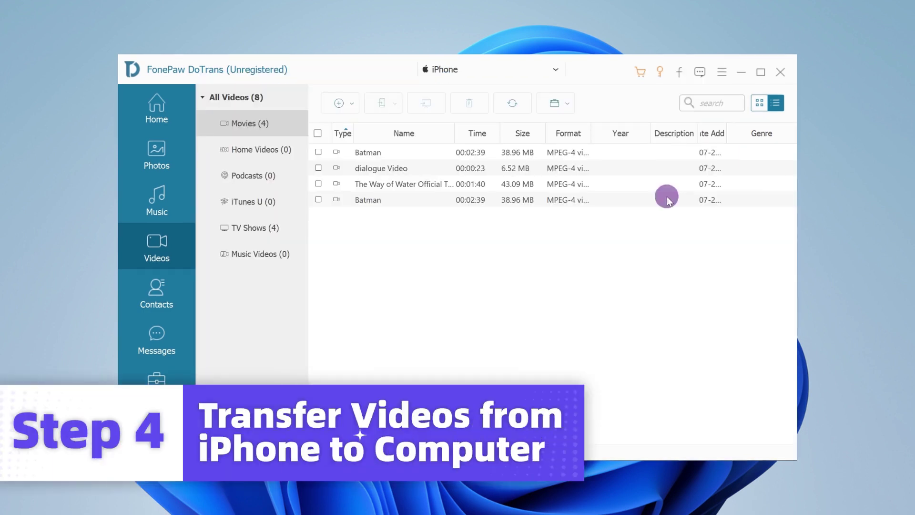
- Export The Way of Water trailer to the PC's Videos folder, then close Explorer
{"action": "left_click", "coordinate": [319, 185]}
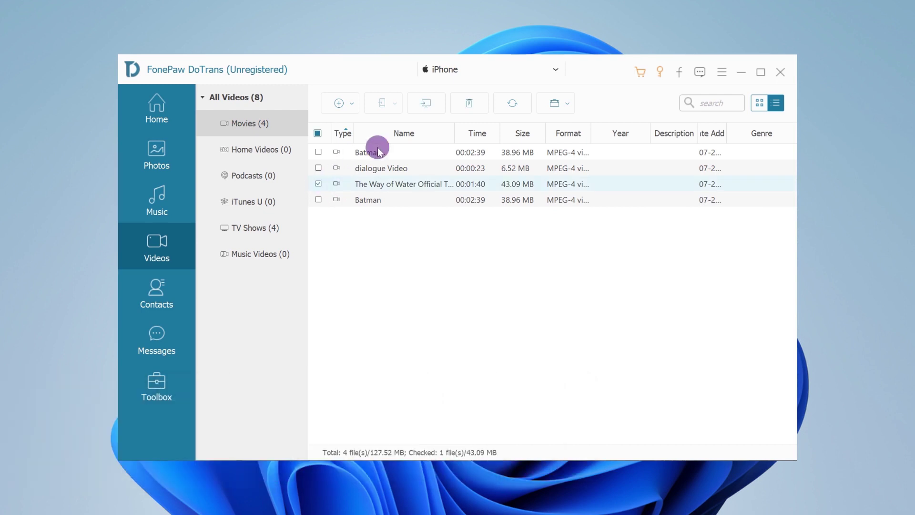
{"action": "left_click", "coordinate": [421, 105]}
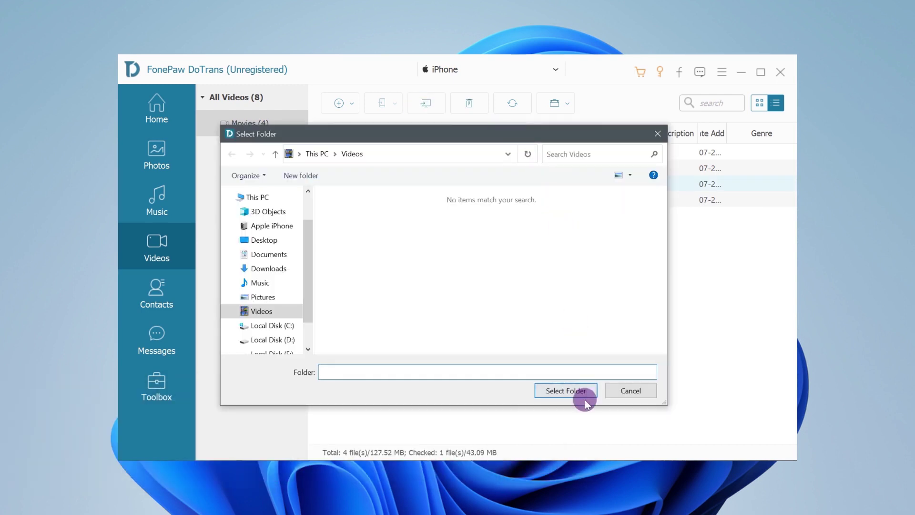
{"action": "left_click", "coordinate": [573, 391]}
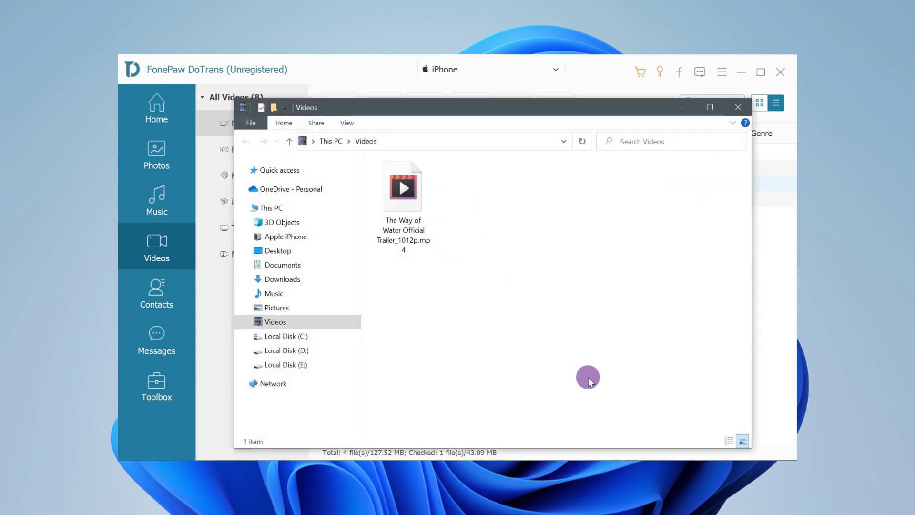
{"action": "left_click", "coordinate": [744, 107]}
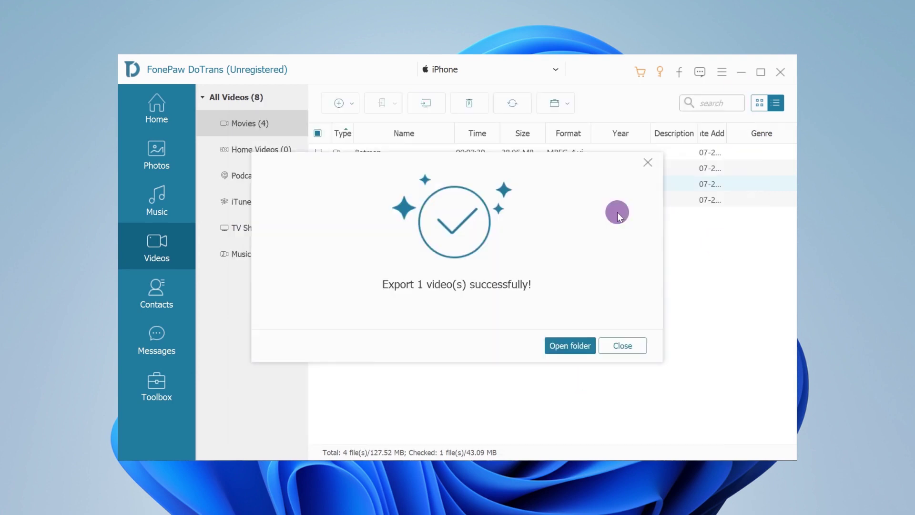